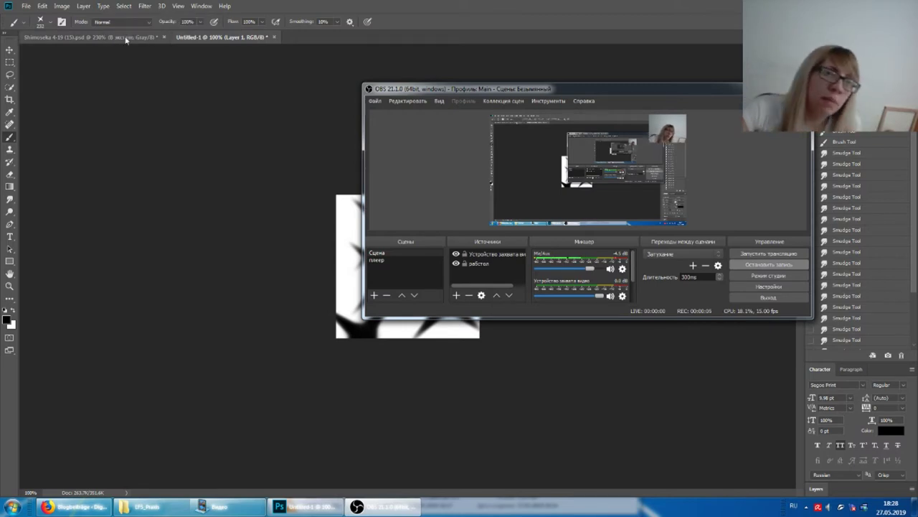
Glance at the manga page and star-brush sketch, then create a blank white 500×500 px document.
left_click(122, 37)
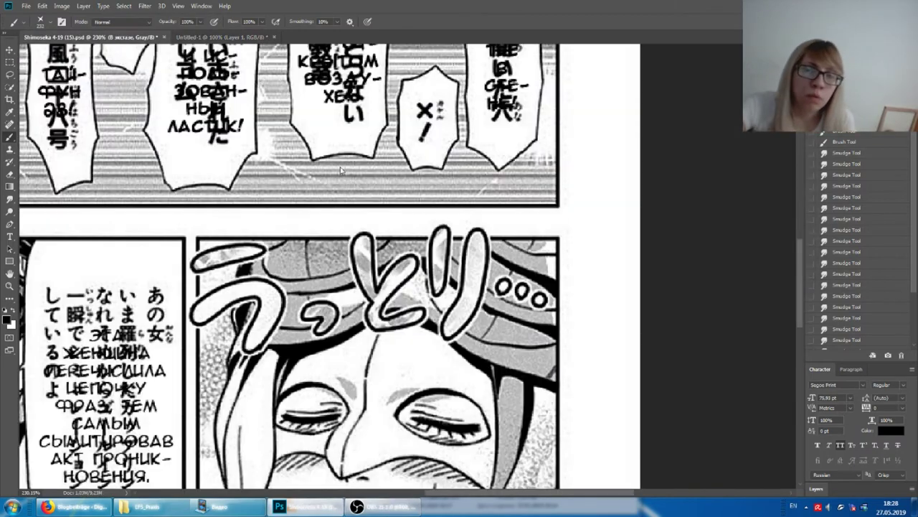
left_click(186, 37)
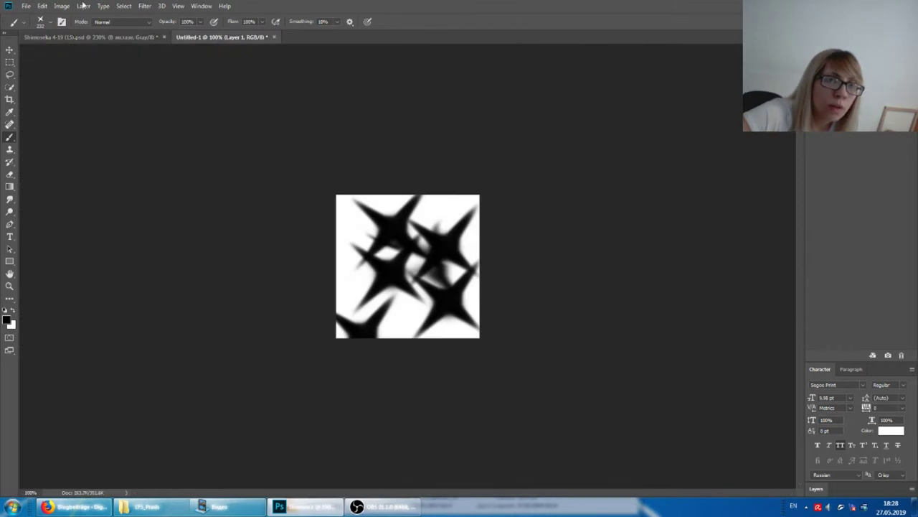
left_click(26, 5)
left_click(29, 17)
left_click(439, 152)
left_click(552, 111)
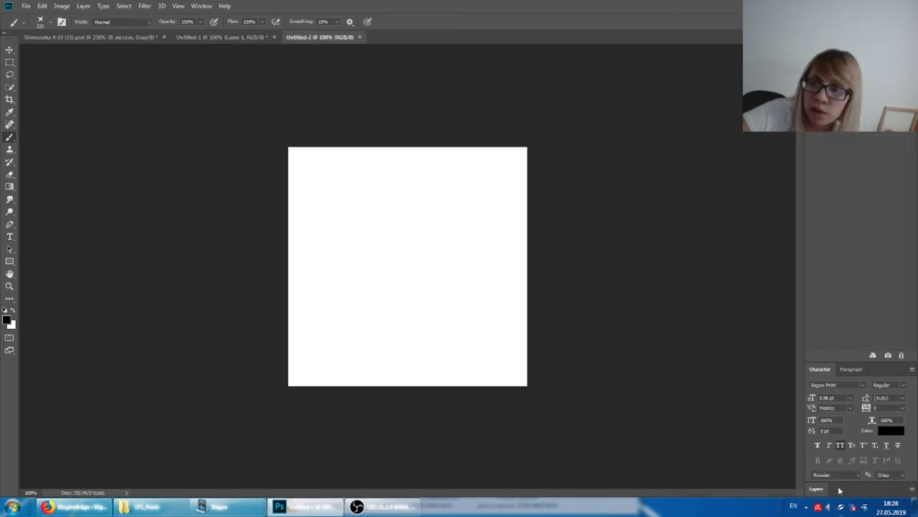
Add a new layer named 'brush' above the white Background, then reselect the Background layer.
left_click(810, 490)
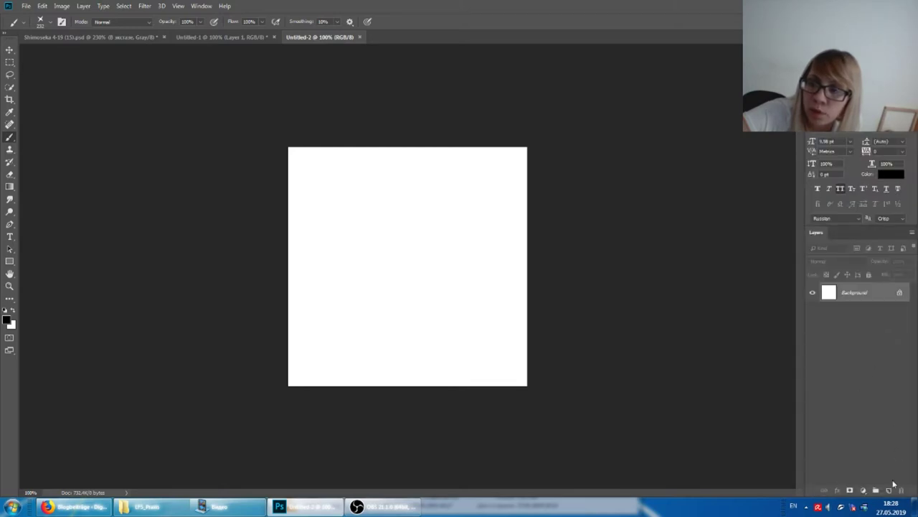
left_click(889, 490)
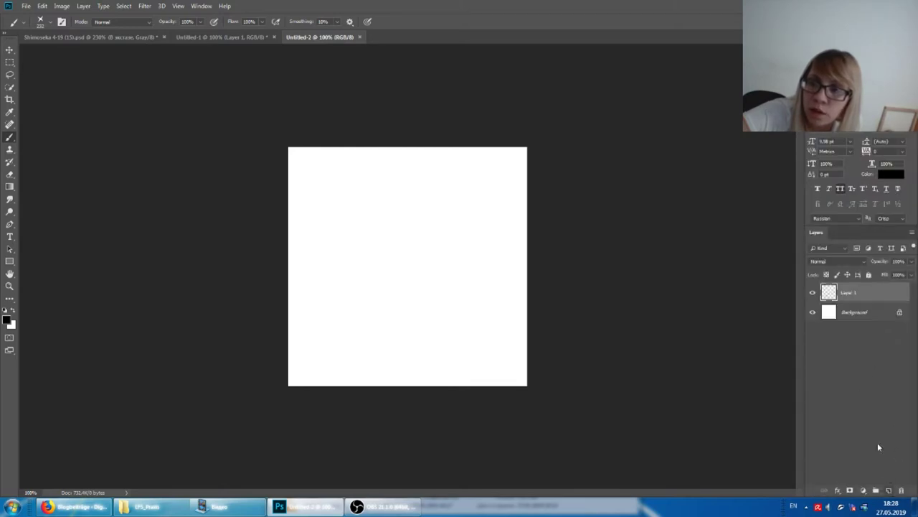
double_click(850, 294)
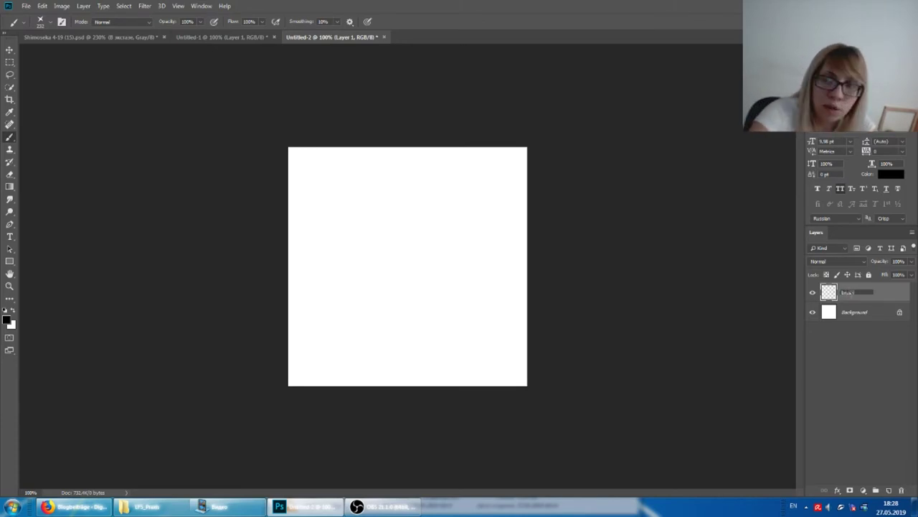
key("Return")
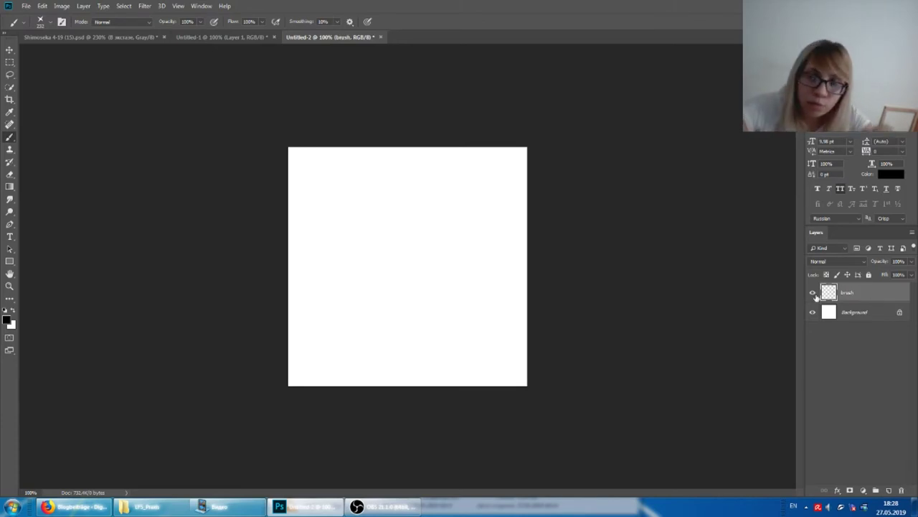
left_click(861, 314)
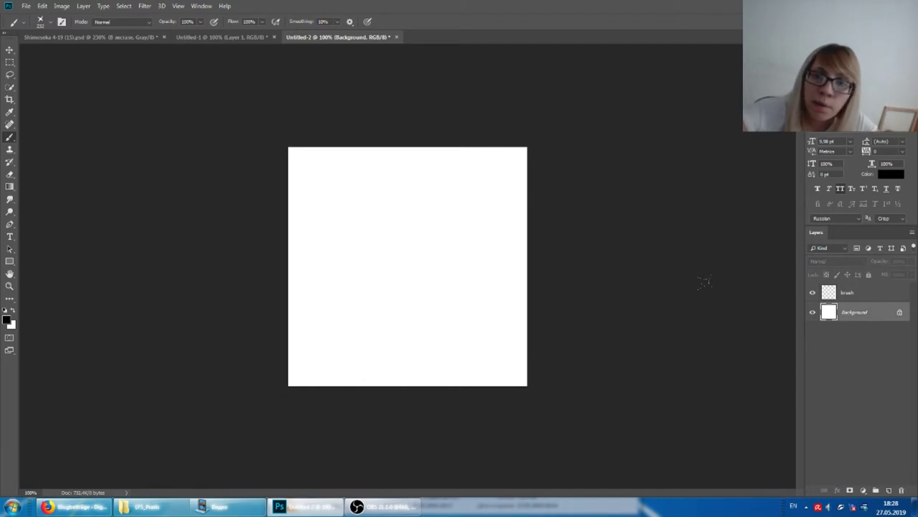
left_click(10, 187)
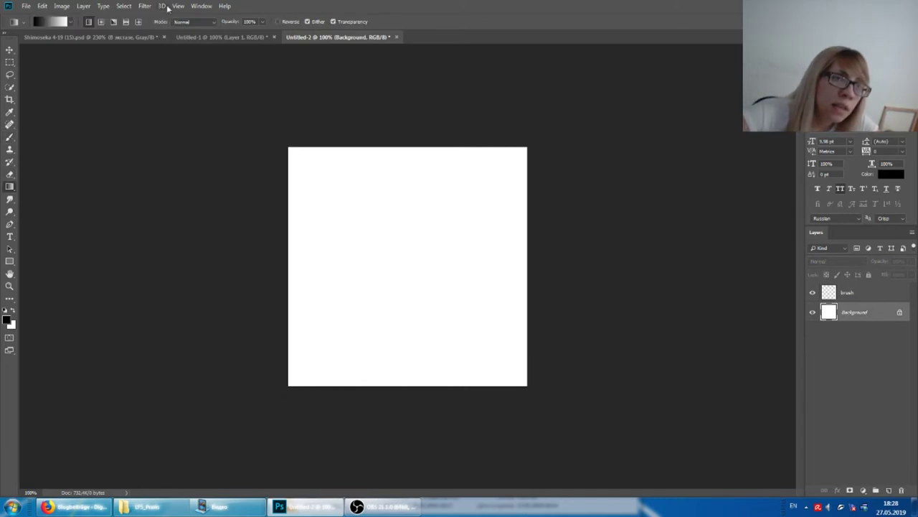
Check the manga page, then set up the Gradient tool in Radial mode.
left_click(107, 37)
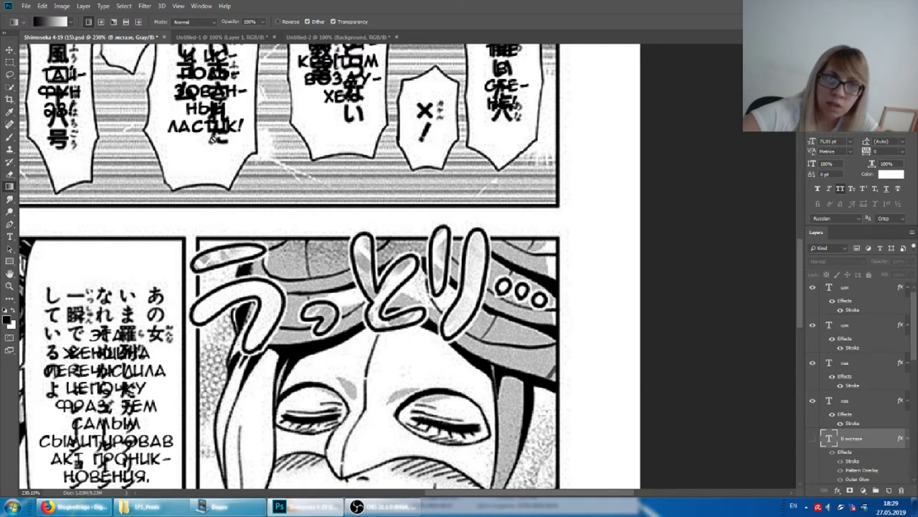
left_click(362, 36)
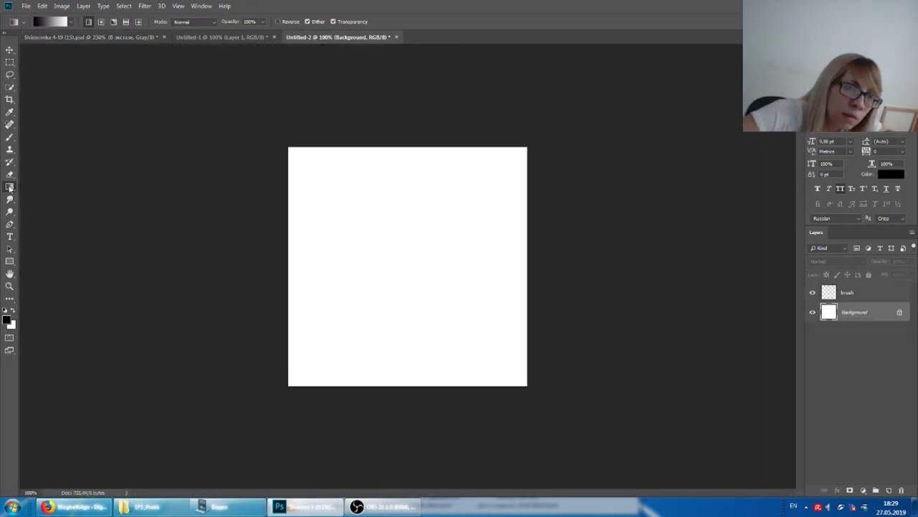
right_click(9, 186)
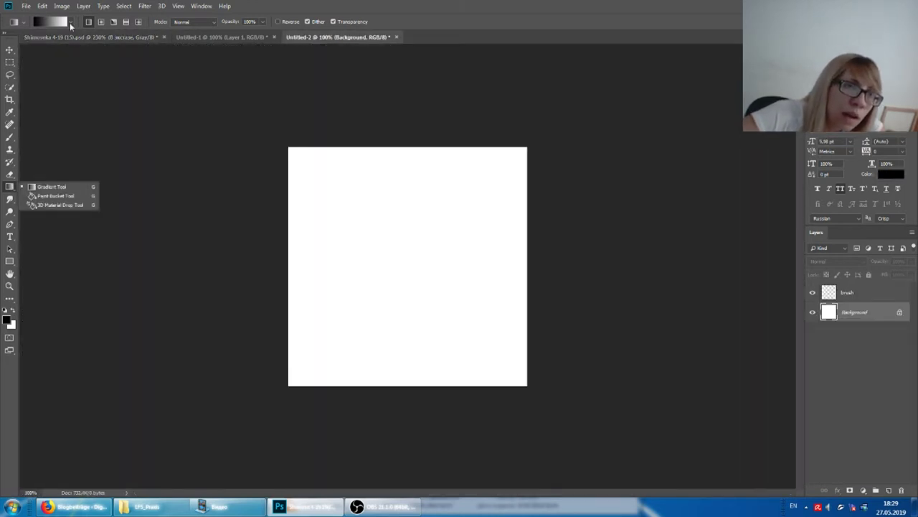
left_click(104, 22)
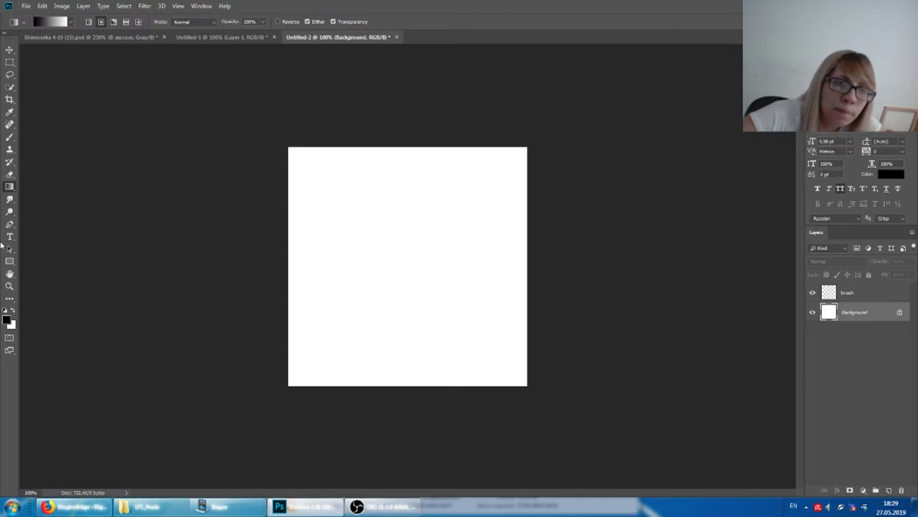
Change the gradient's left stop to grey, giving a grey-to-white gradient.
left_click(7, 320)
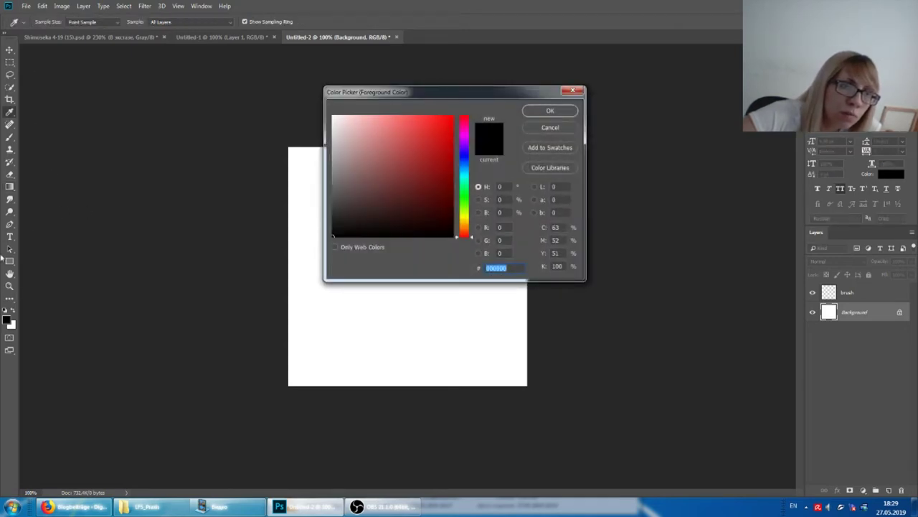
left_click(557, 125)
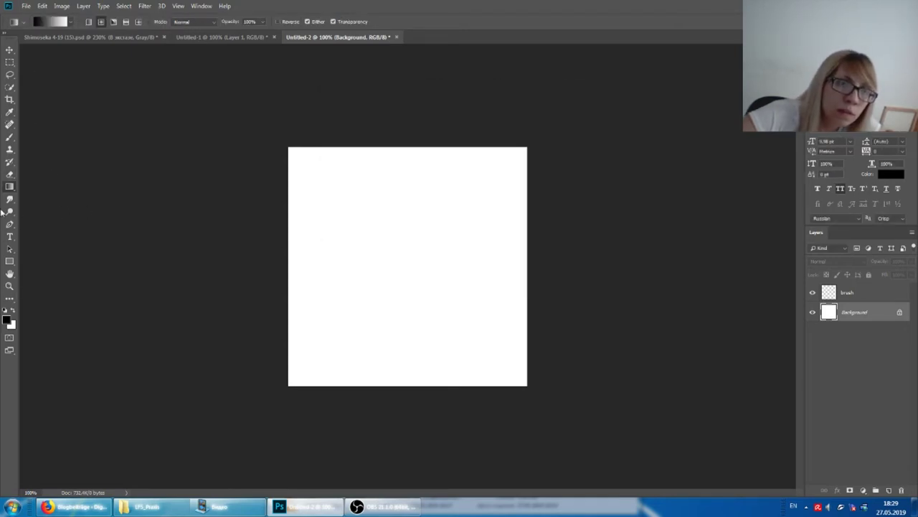
left_click(54, 21)
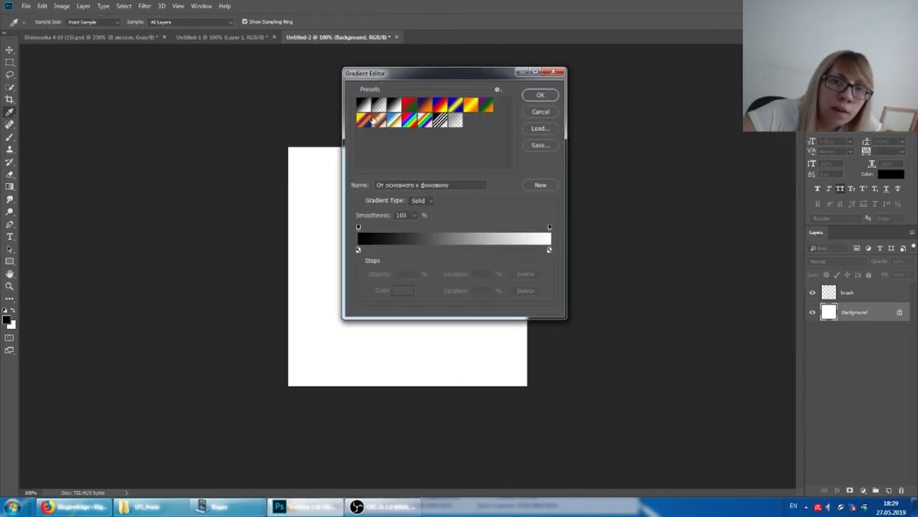
left_click(358, 251)
left_click(402, 290)
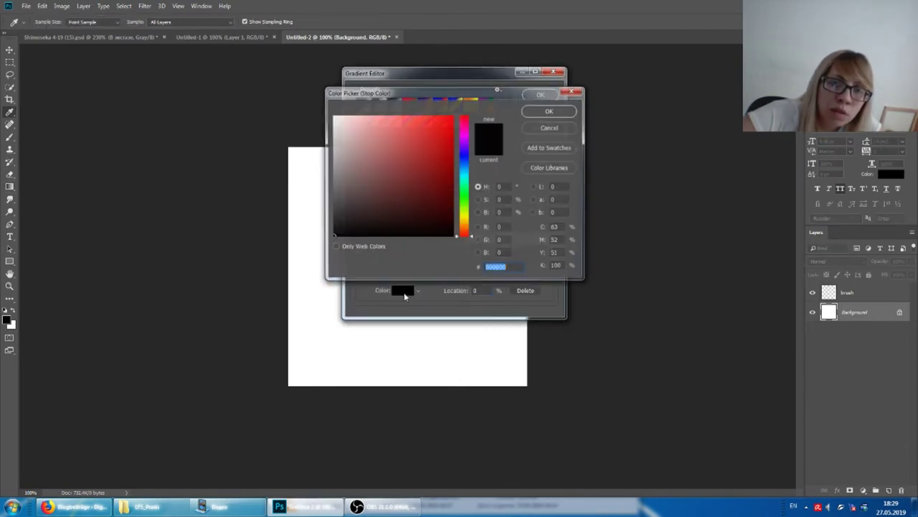
left_click(551, 112)
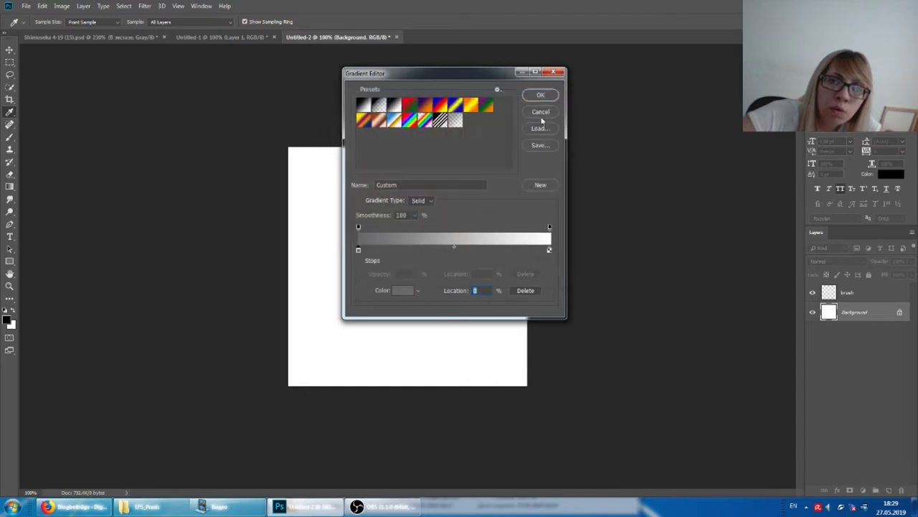
left_click(541, 99)
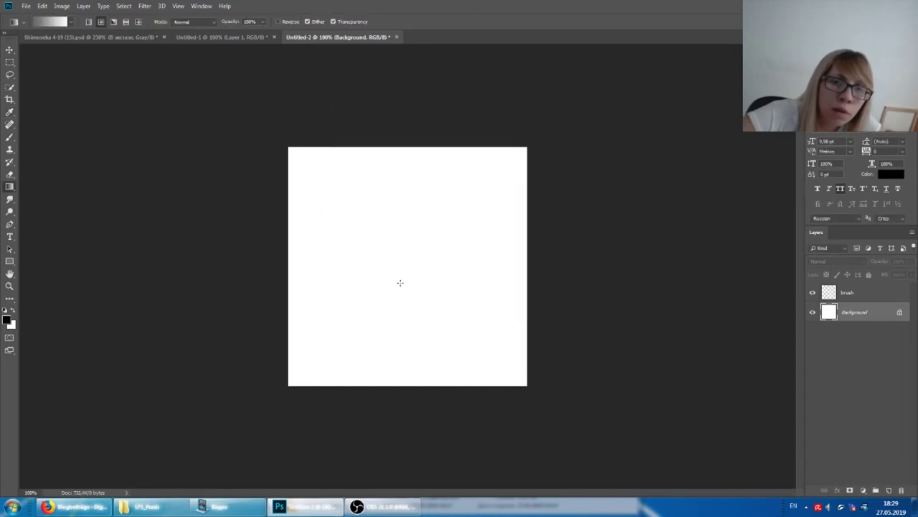
left_click_drag(352, 329, 506, 188)
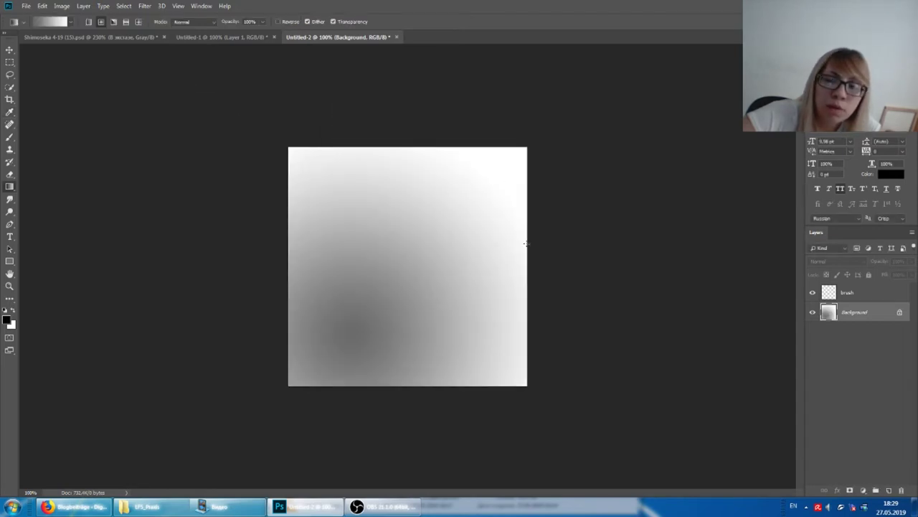
key("ctrl+z")
left_click_drag(456, 195, 353, 309)
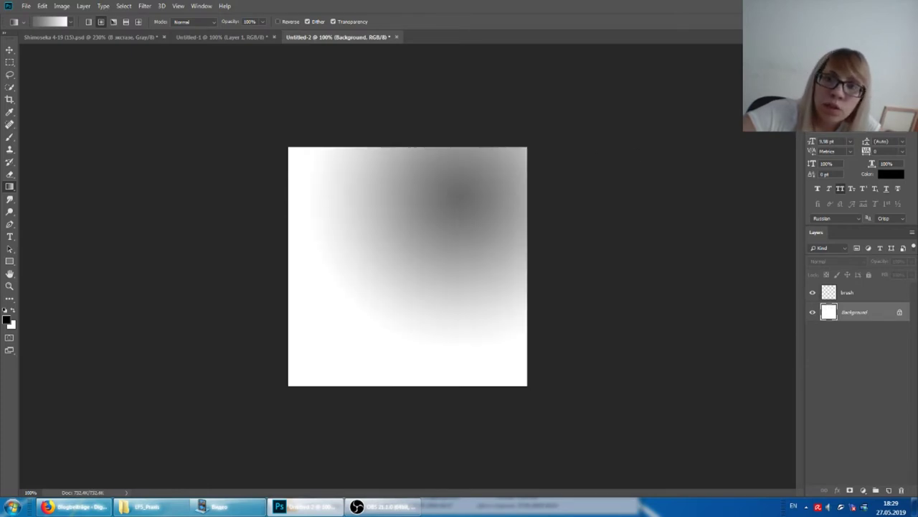
key("ctrl+z")
left_click_drag(432, 202, 319, 379)
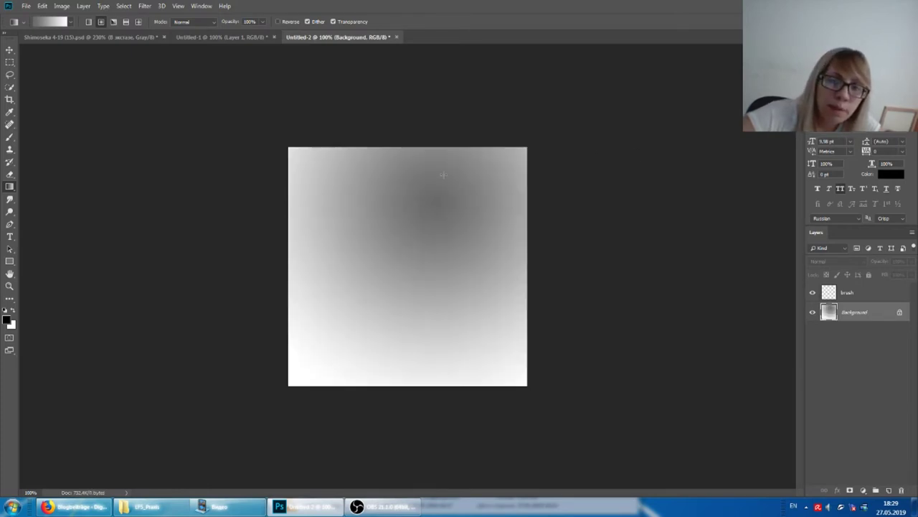
left_click(147, 37)
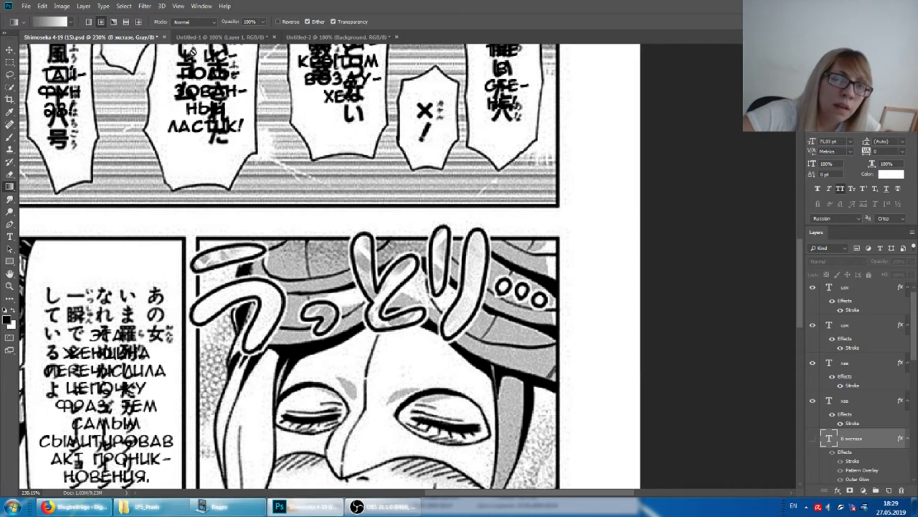
left_click(222, 37)
left_click(312, 36)
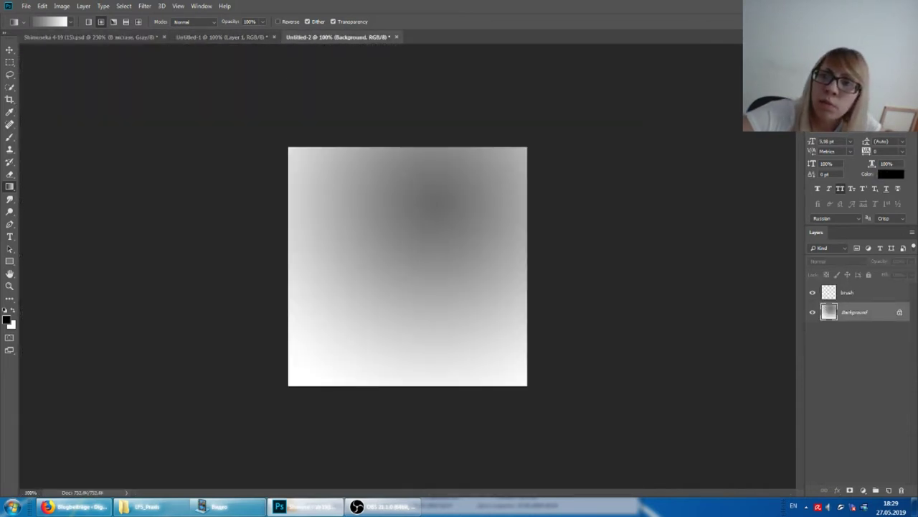
key("ctrl+z")
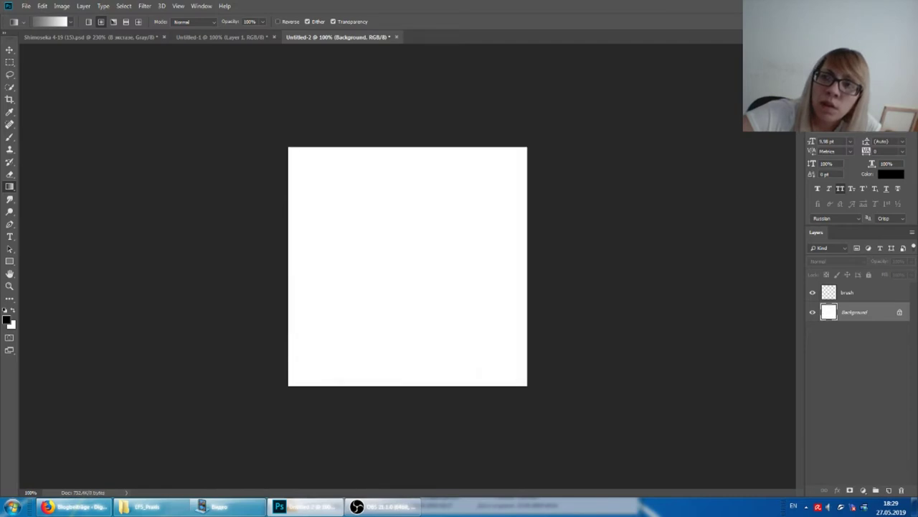
left_click_drag(412, 243, 309, 363)
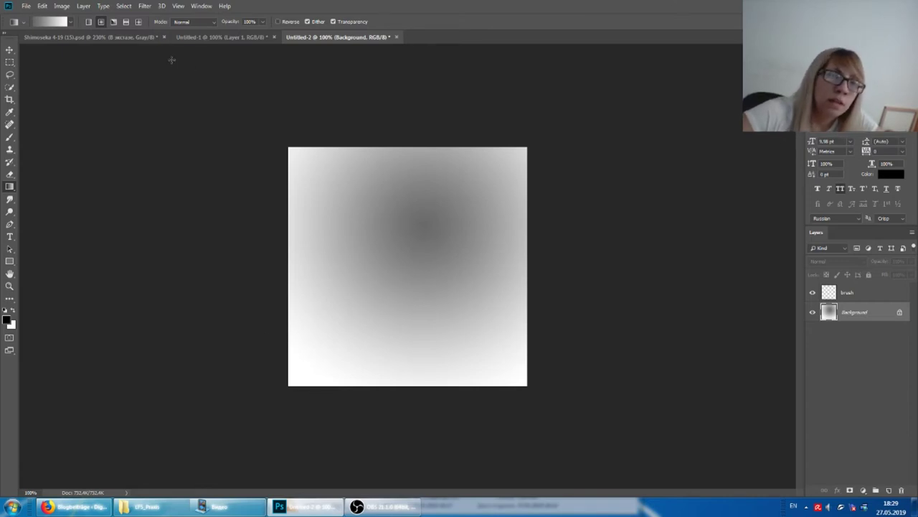
Check the manga page, then select the brush layer with the Brush tool and open the Window menu.
left_click(130, 37)
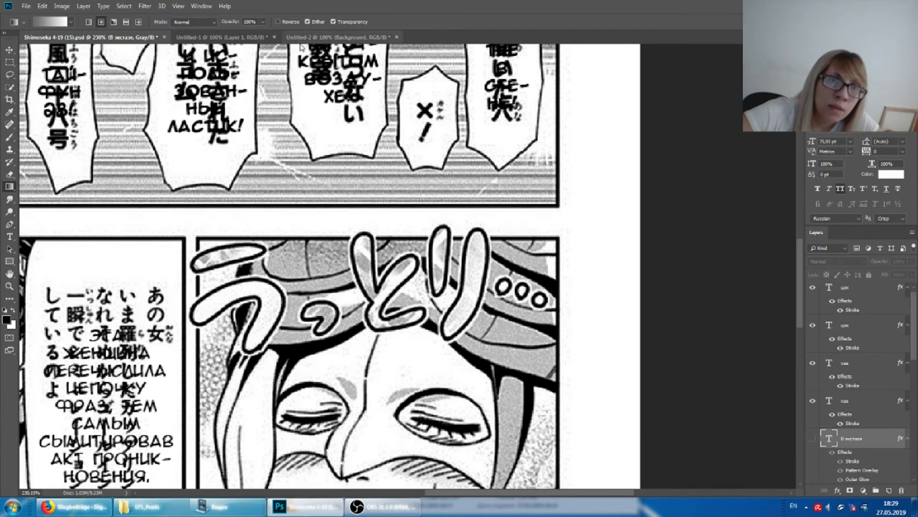
left_click(315, 37)
left_click(865, 294)
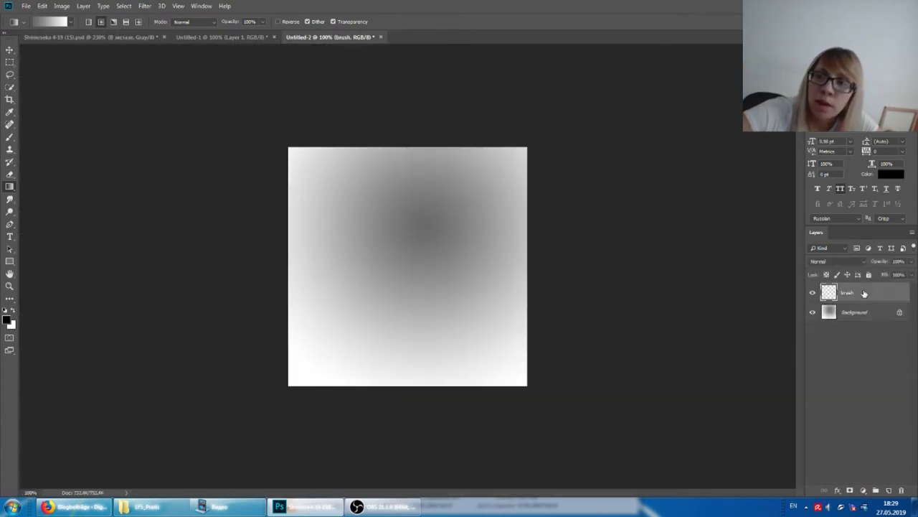
left_click(11, 139)
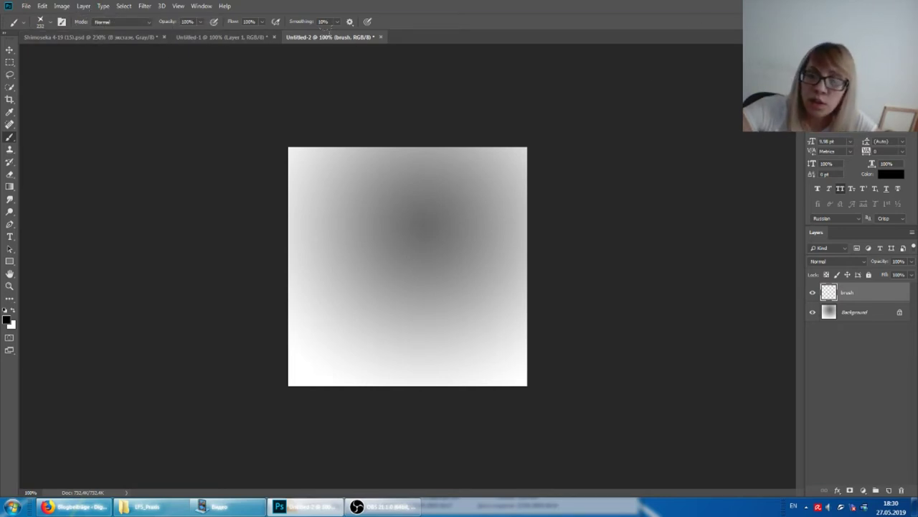
left_click(201, 6)
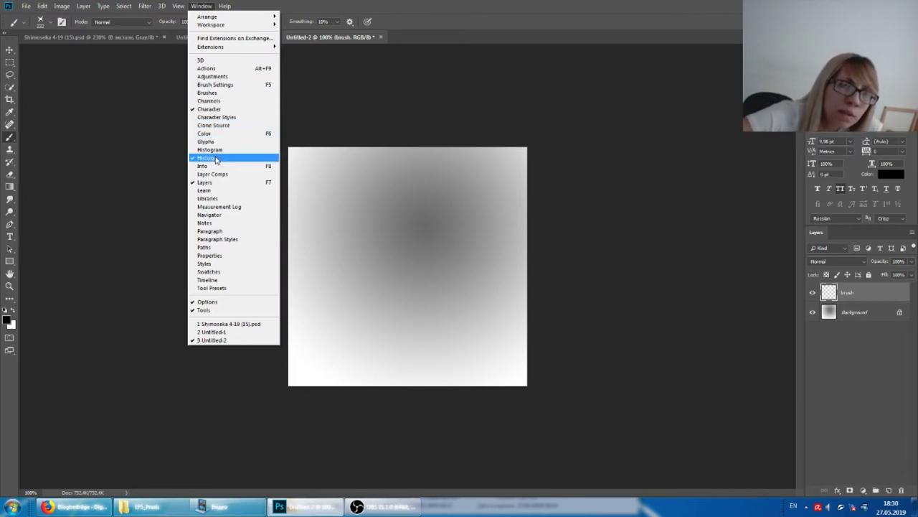
Raise the star brush spacing to about 171% in Brush Settings, undoing a test stroke.
left_click(223, 94)
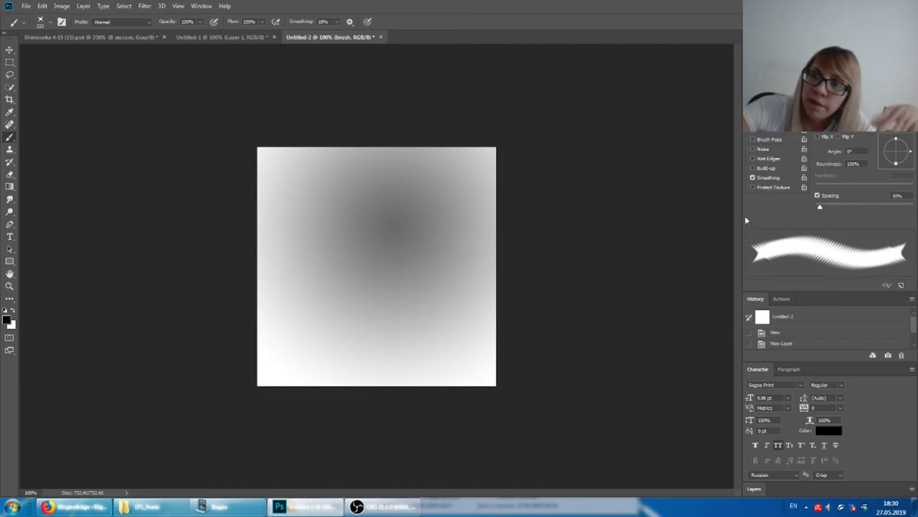
mouse_move(821, 208)
left_mouse_down()
mouse_move(840, 208)
mouse_move(823, 209)
left_mouse_up()
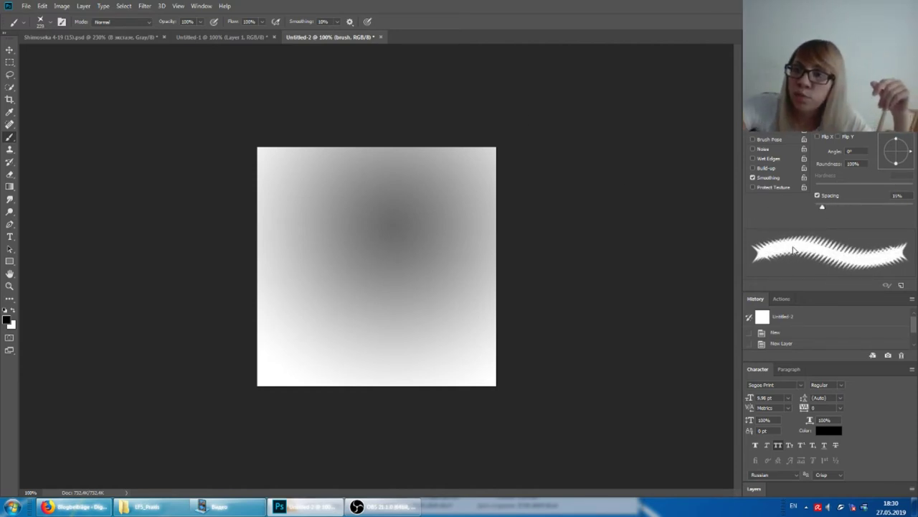
mouse_move(248, 387)
left_mouse_down()
mouse_move(348, 267)
mouse_move(503, 283)
left_mouse_up()
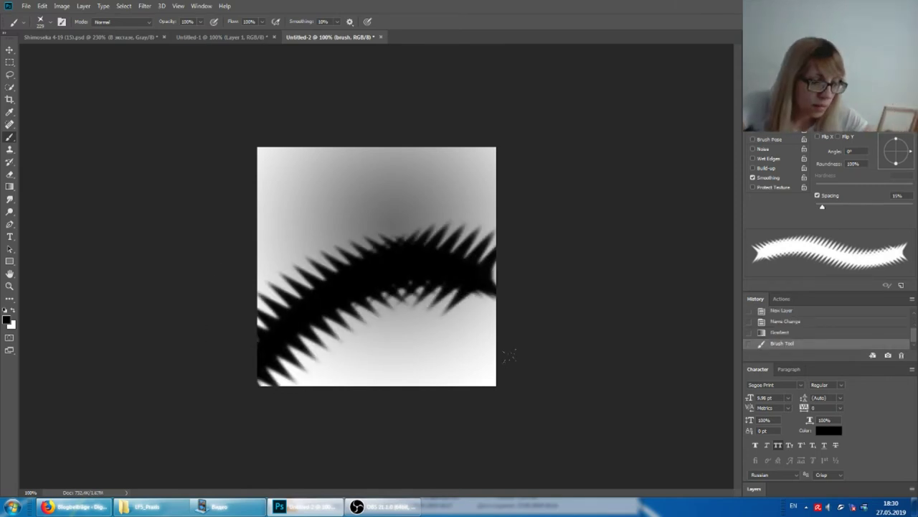
key("ctrl+z")
left_click_drag(823, 209, 882, 209)
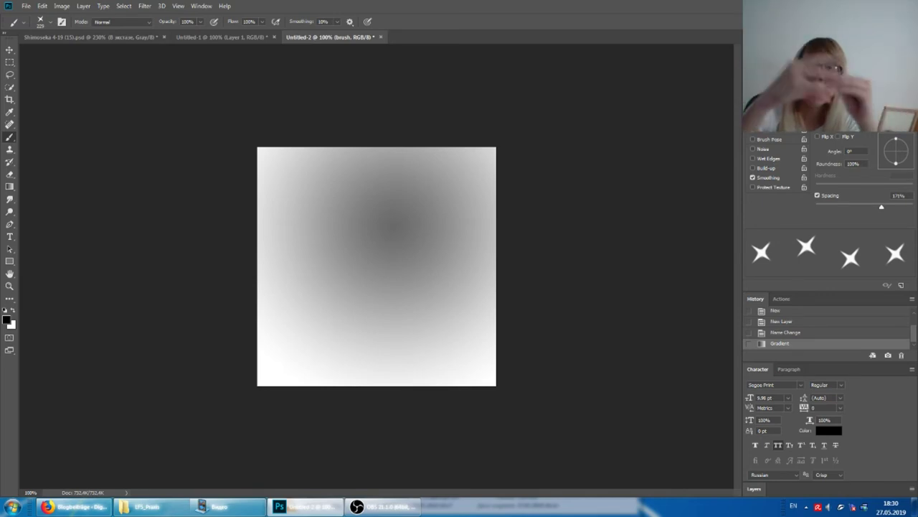
Glance at the Shimoseka manga page, then return to the Untitled-2 gradient document.
left_click(145, 34)
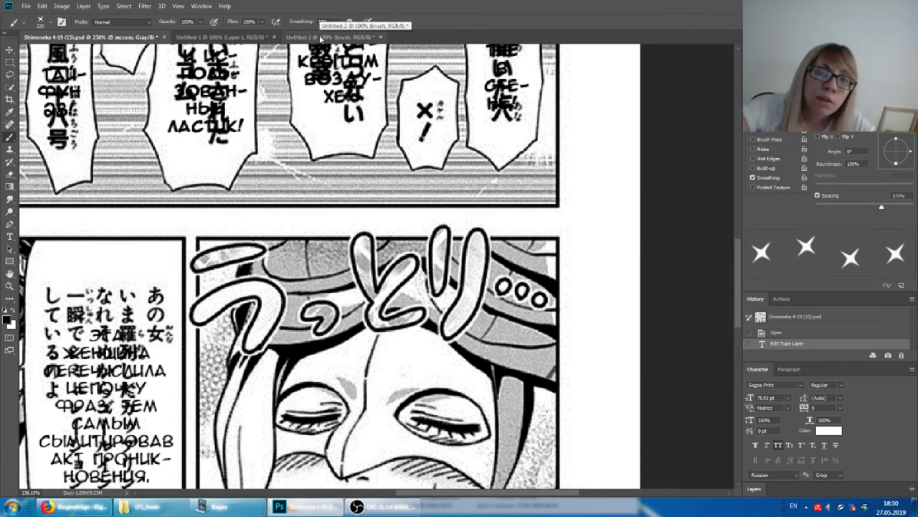
left_click(346, 37)
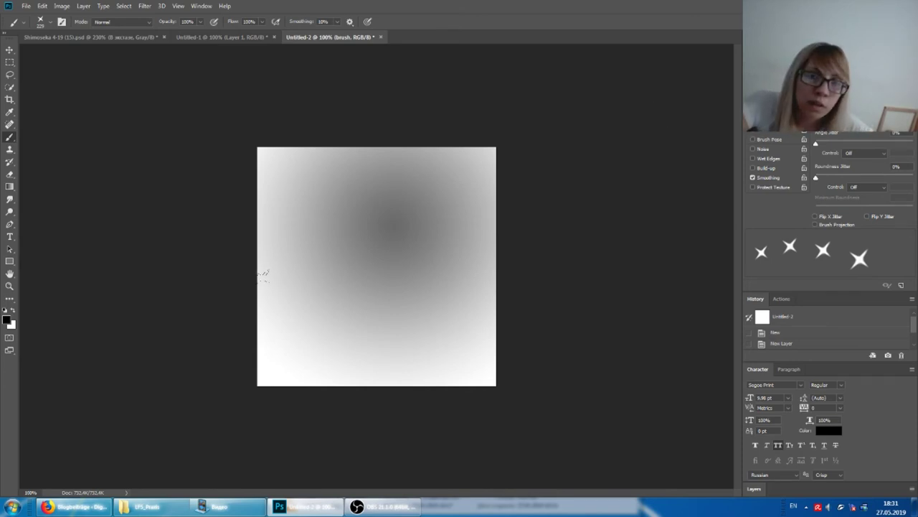
left_click_drag(289, 332, 523, 413)
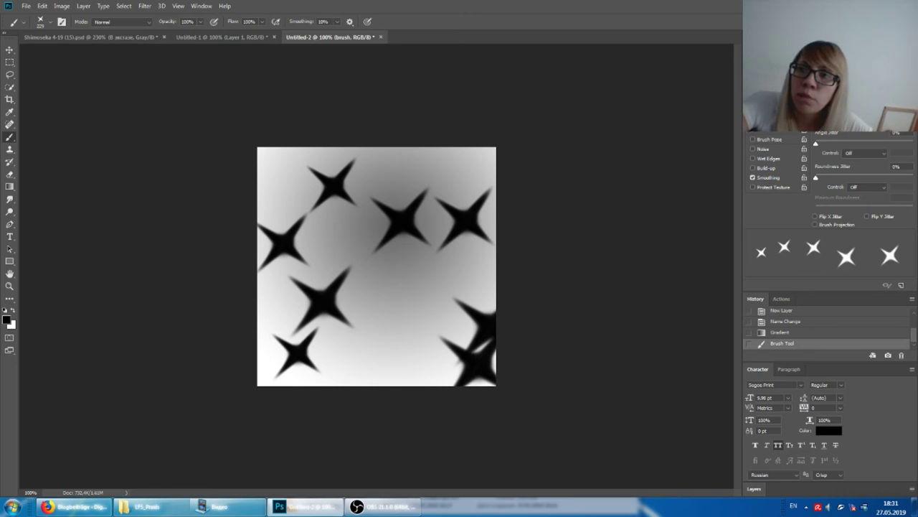
key("ctrl+z")
left_click_drag(316, 295, 438, 316)
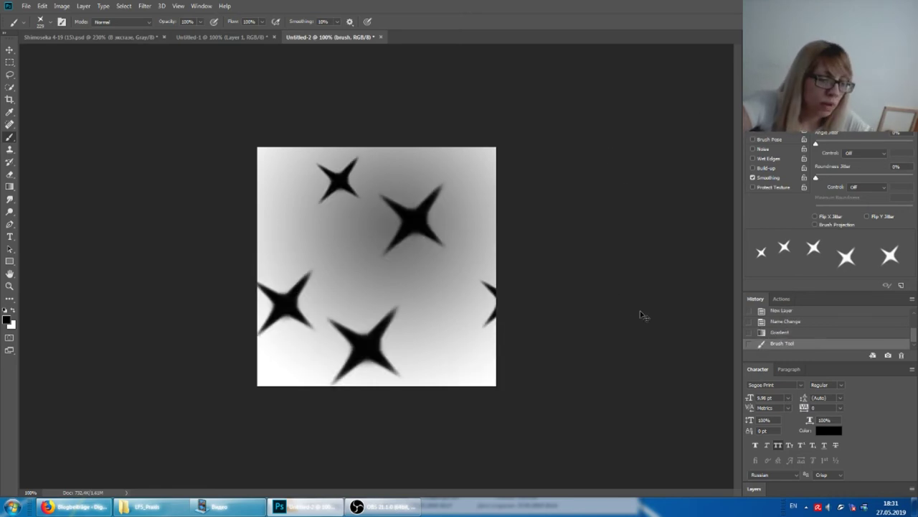
key("ctrl+z")
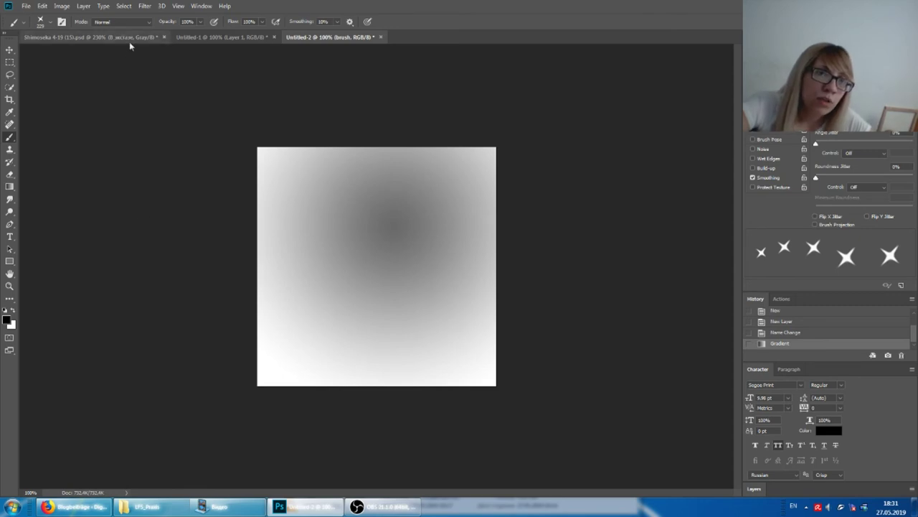
left_click(130, 38)
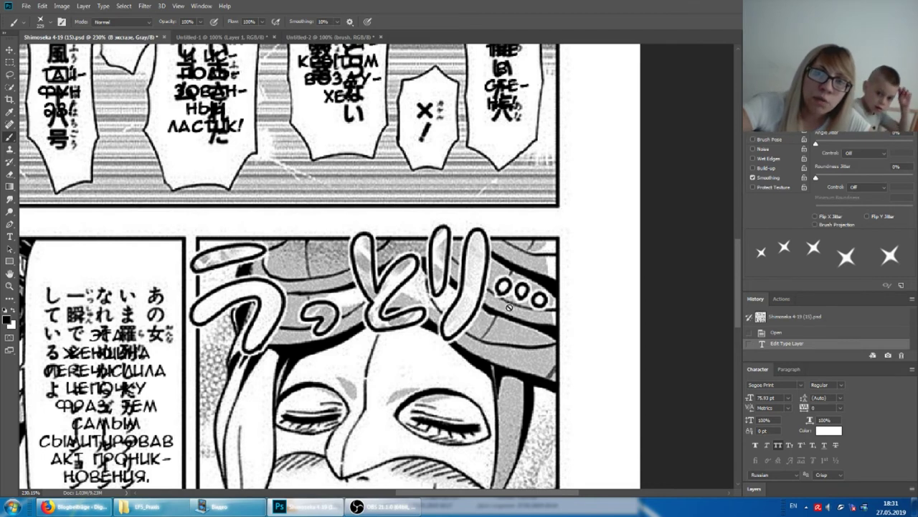
left_click(321, 38)
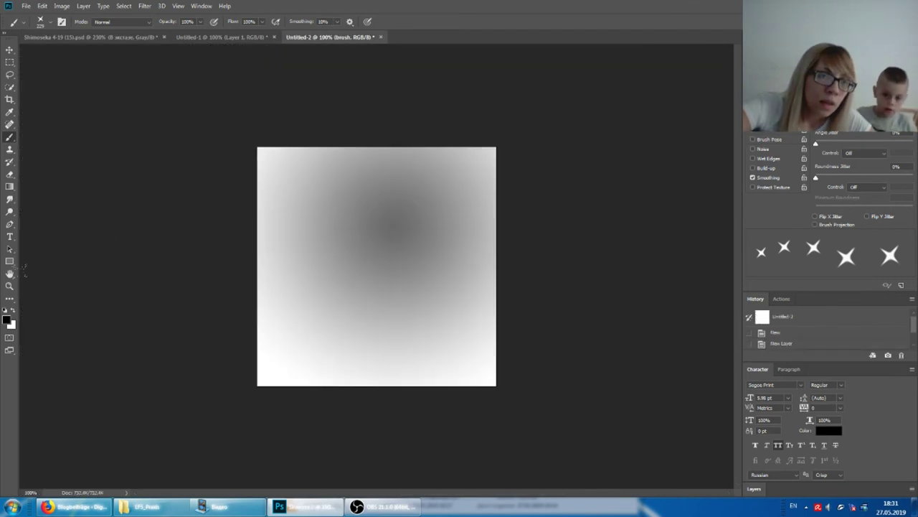
left_click(7, 319)
Set the foreground colour to white (ffffff) and return to the Brush tool.
type("ffffff")
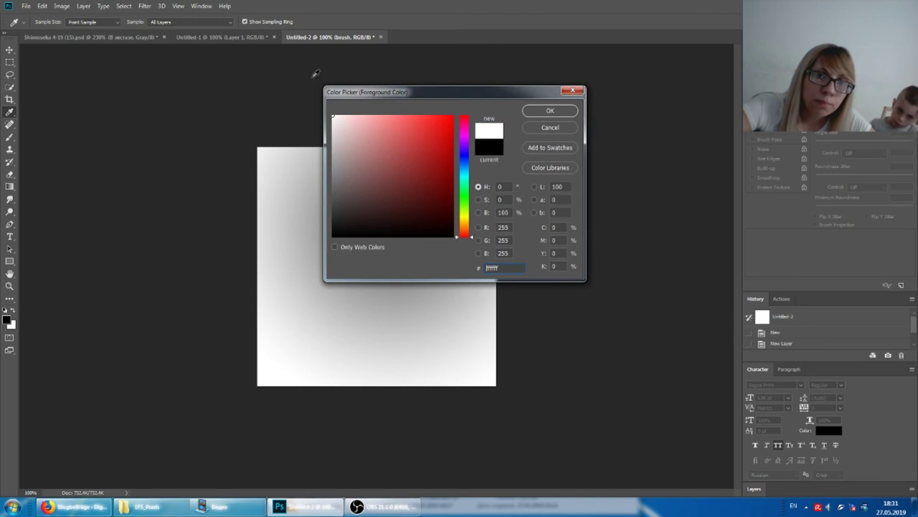
left_click(551, 111)
key("b")
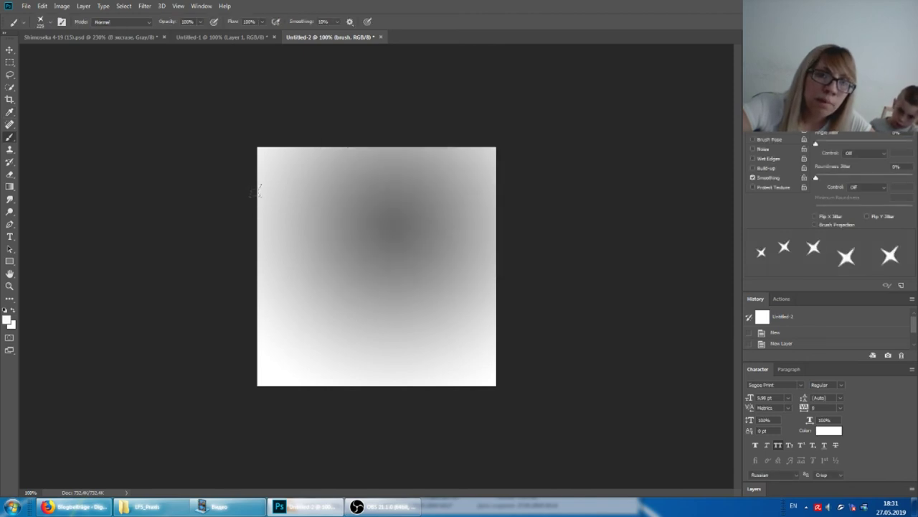
Stamp white stars across the gradient, including partial stars at the left and right edges.
left_click(269, 201)
left_click_drag(318, 183, 322, 251)
left_click(443, 167)
left_click(415, 291)
left_click(466, 351)
left_click(422, 240)
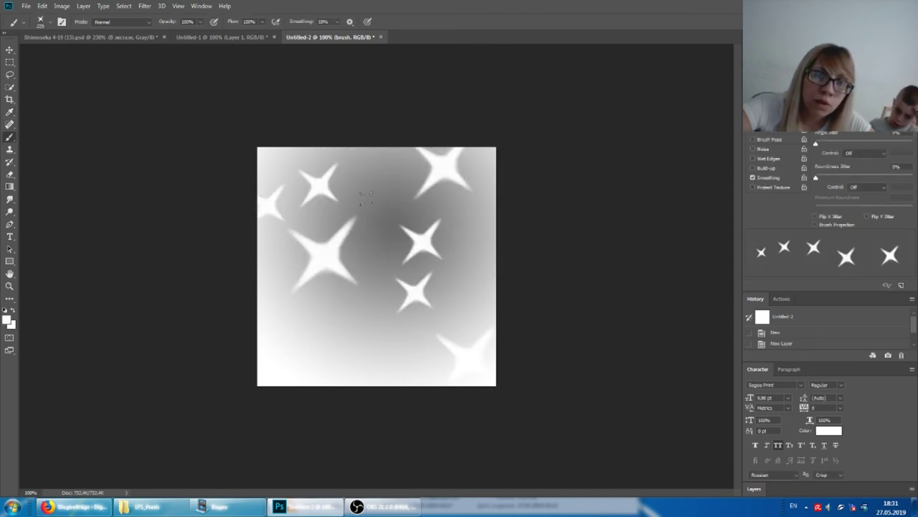
left_click(264, 280)
left_click(490, 230)
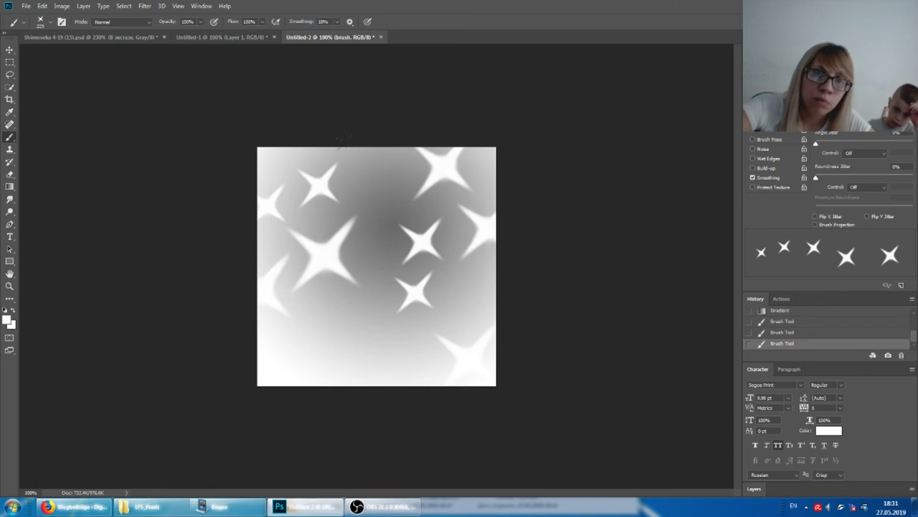
left_click(371, 171)
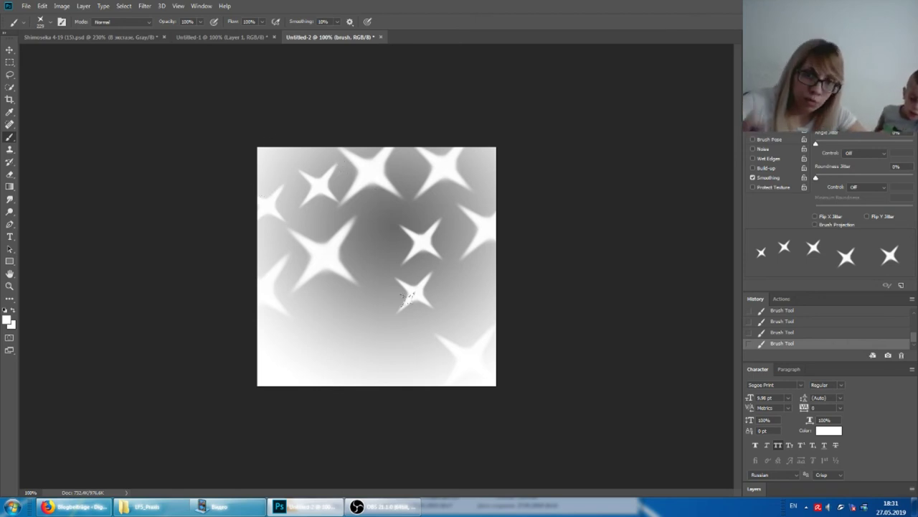
left_click(44, 7)
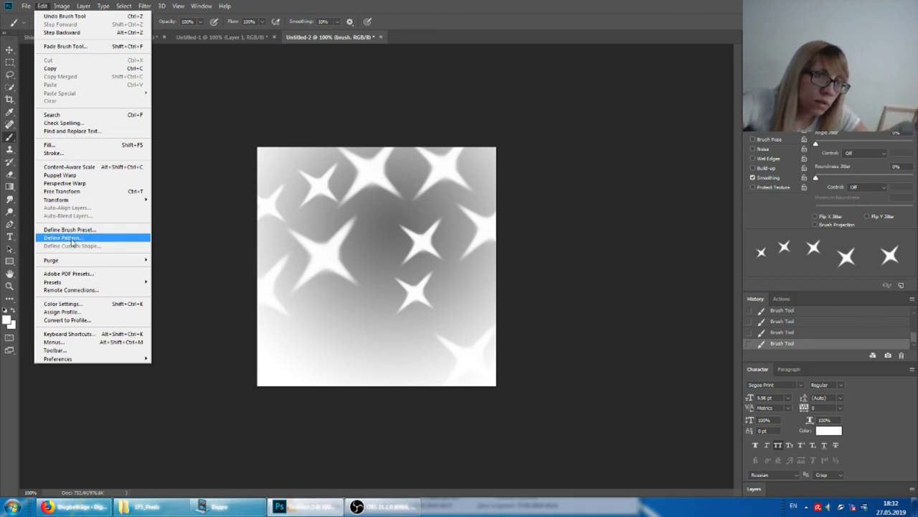
Define the starry canvas as a pattern named 'sparkle_pattern_with-circle-gradient'.
left_click(70, 238)
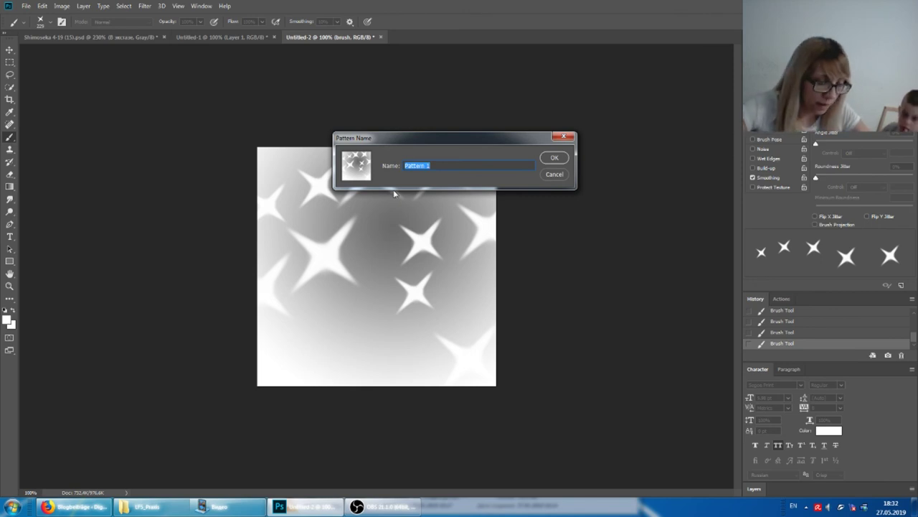
type("sparkle")
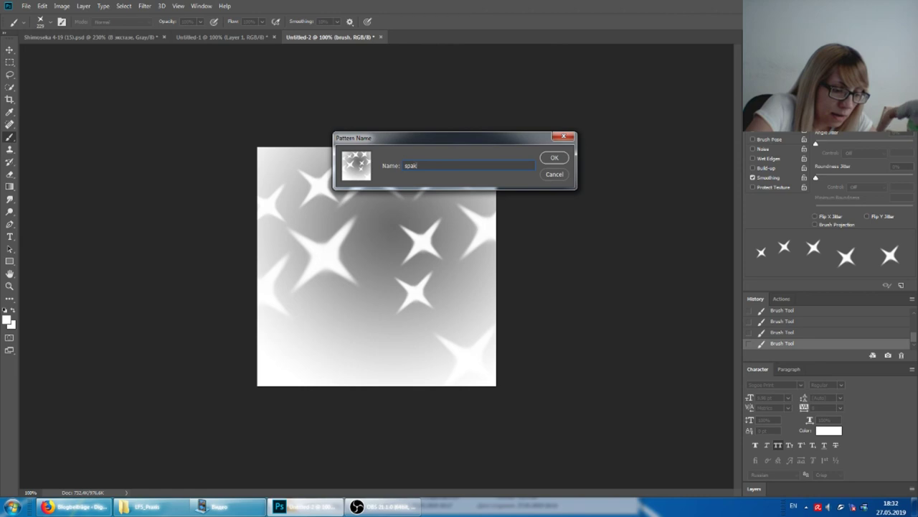
type("_pattern_with")
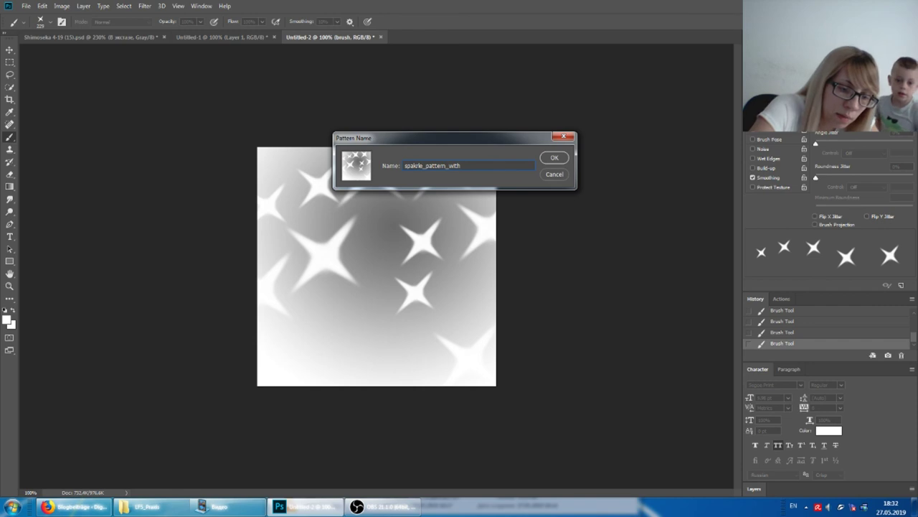
type("-g")
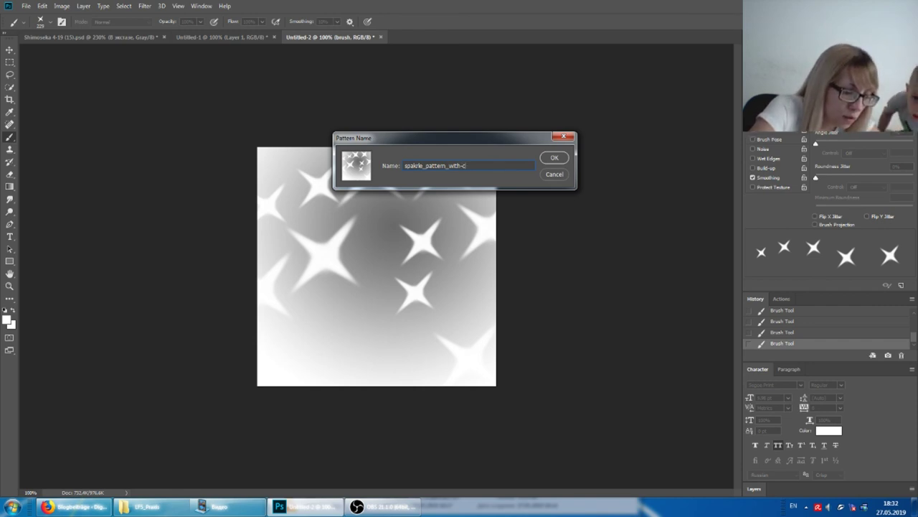
type("le")
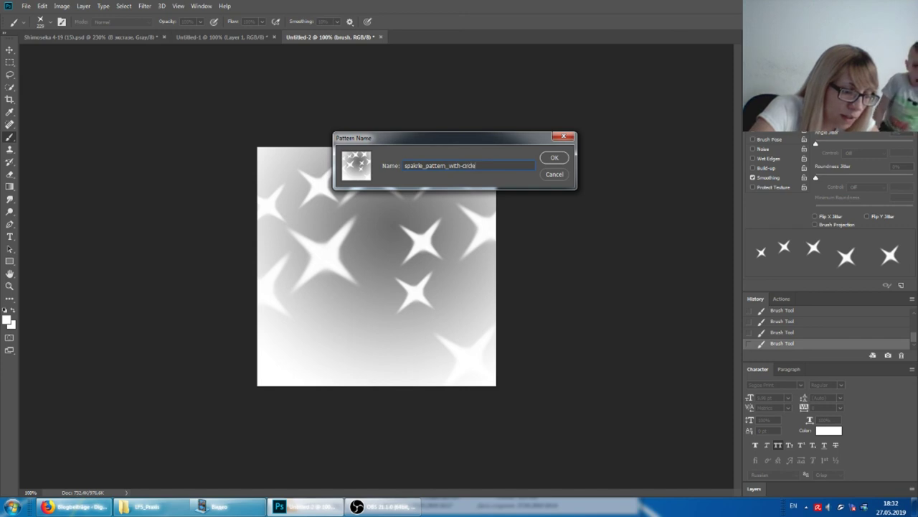
type("-dra")
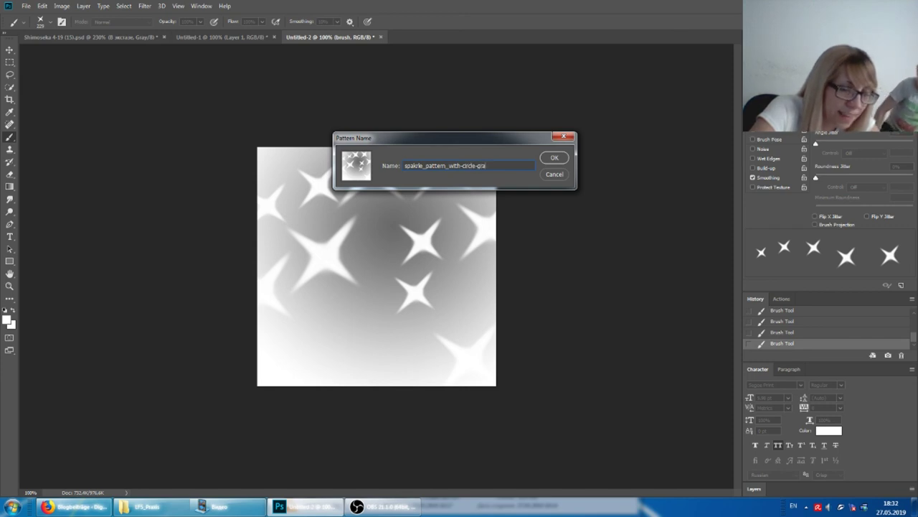
type("die")
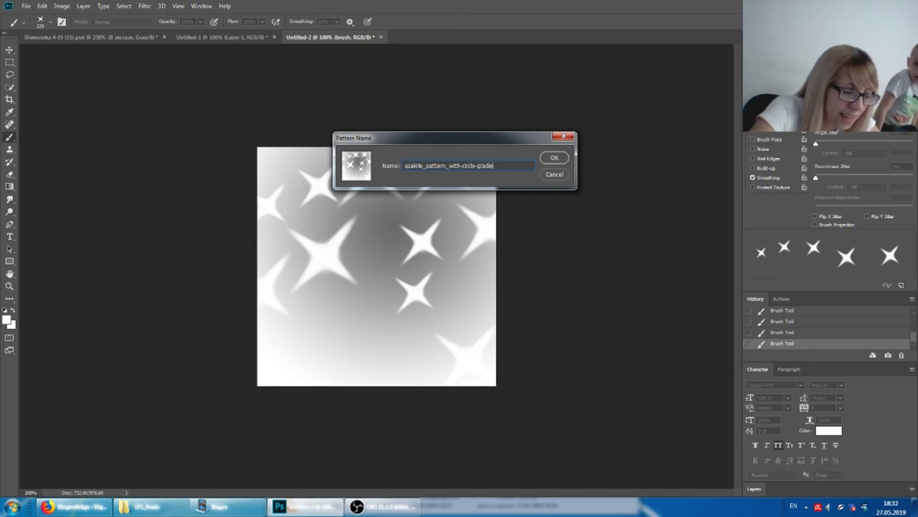
type("nt")
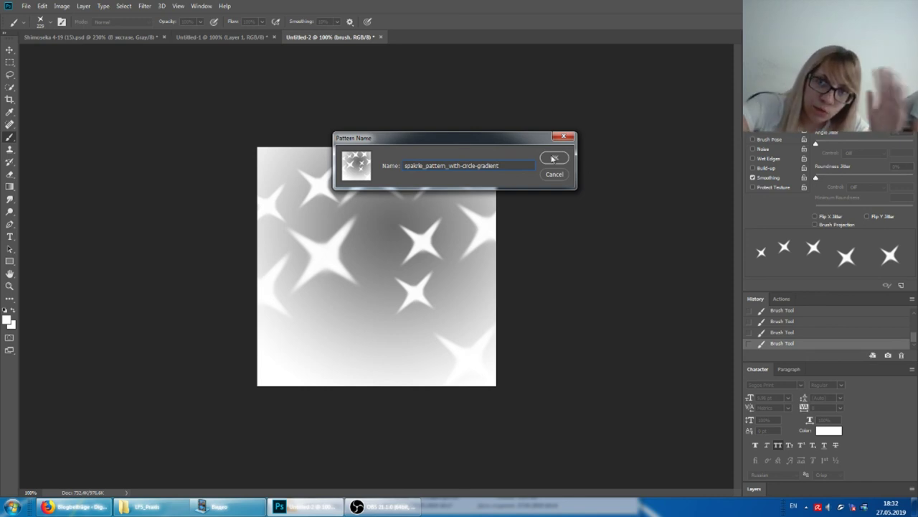
left_click(554, 157)
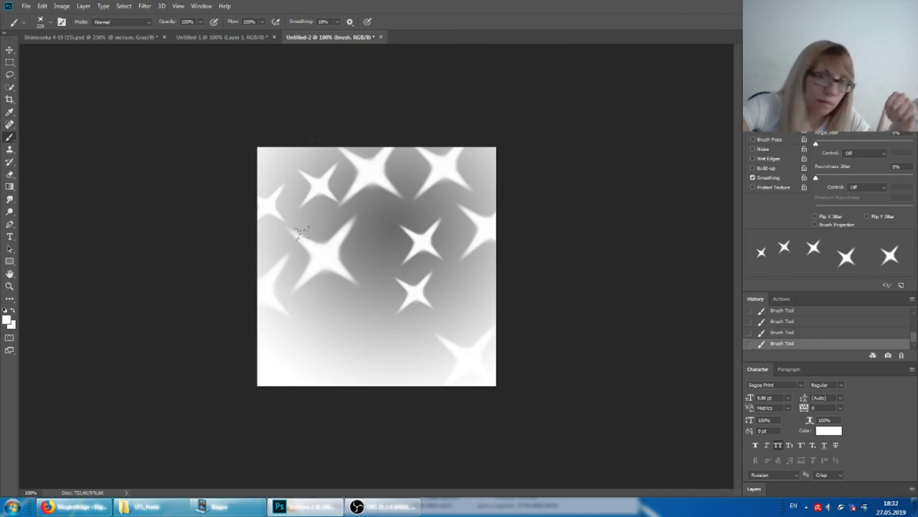
Bring the OBS Studio window up from the taskbar.
left_click(380, 507)
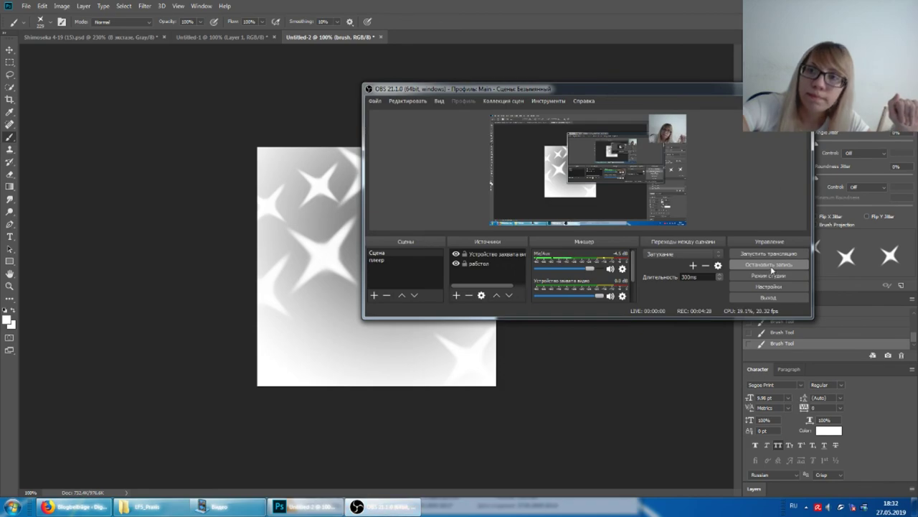